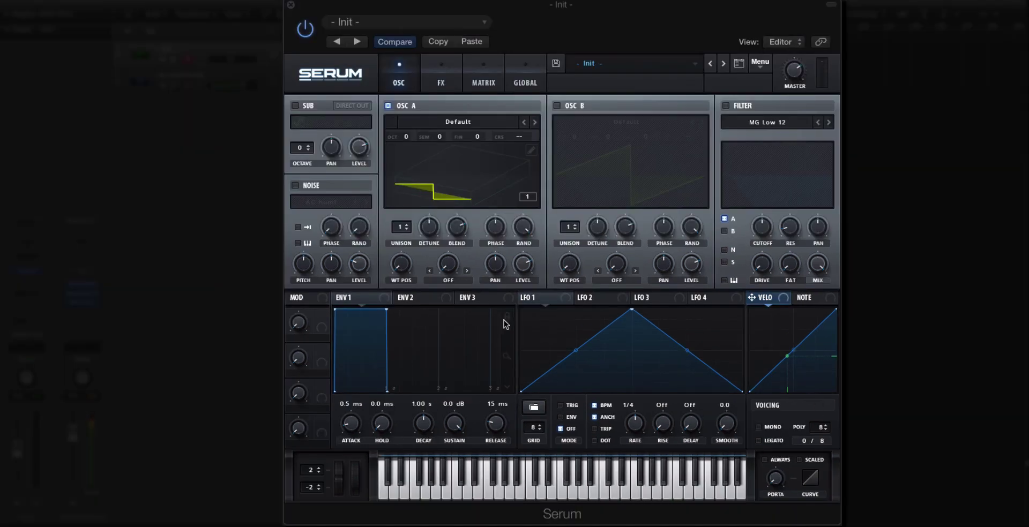
Select LFO 1, move its peak later in the cycle and bend the curves of its rising and falling segments.
{"action": "left_click", "coordinate": [650, 298]}
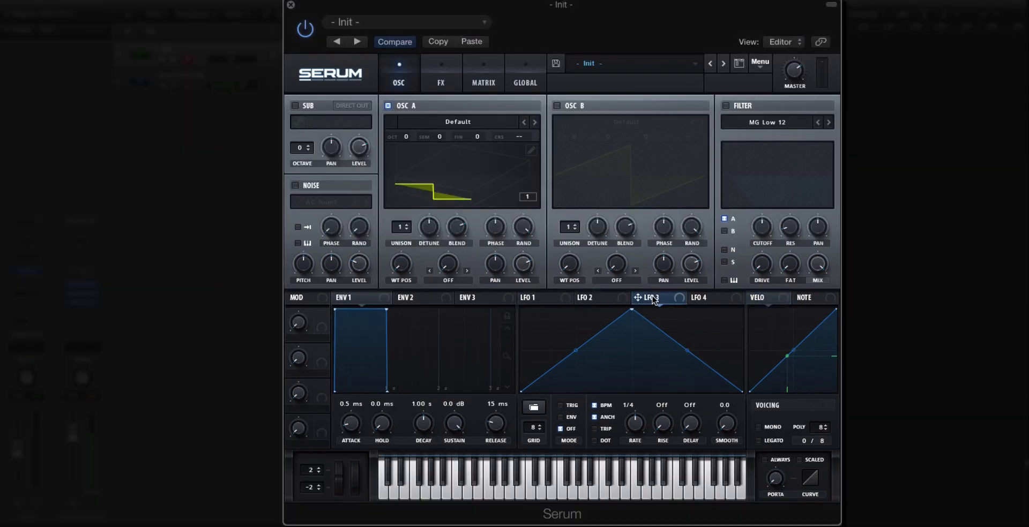
{"action": "left_click", "coordinate": [534, 298]}
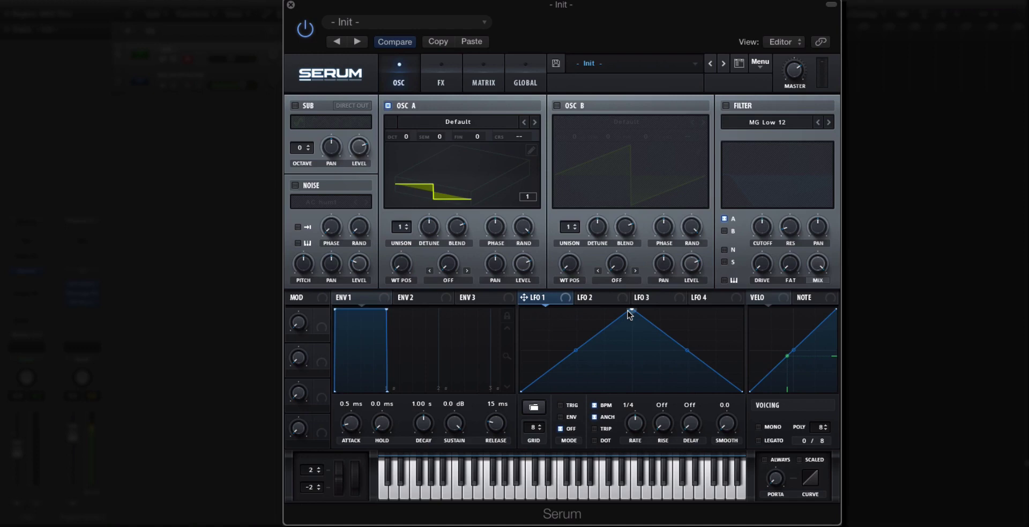
{"action": "left_click_drag", "start_coordinate": [630, 310], "coordinate": [681, 309]}
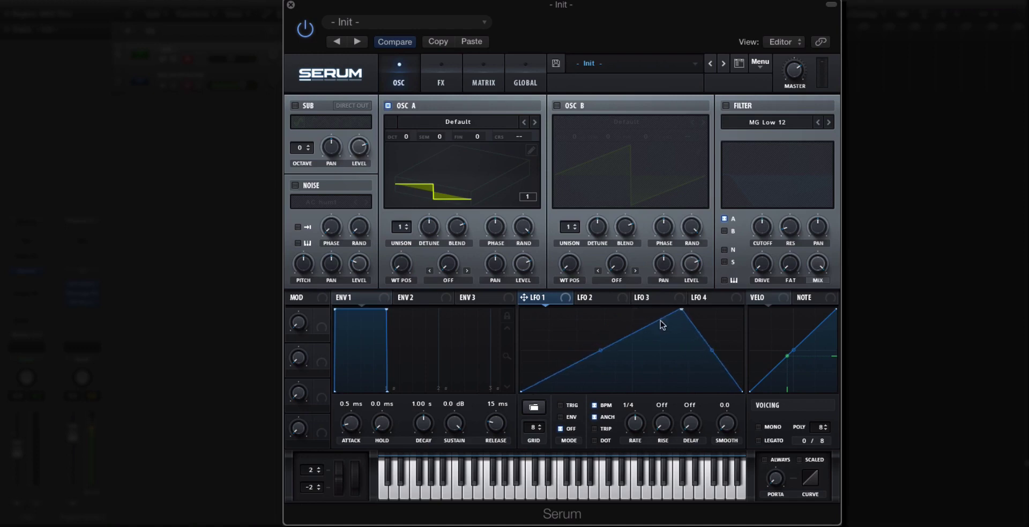
{"action": "left_click_drag", "start_coordinate": [600, 352], "coordinate": [638, 348]}
{"action": "left_click_drag", "start_coordinate": [711, 351], "coordinate": [690, 351]}
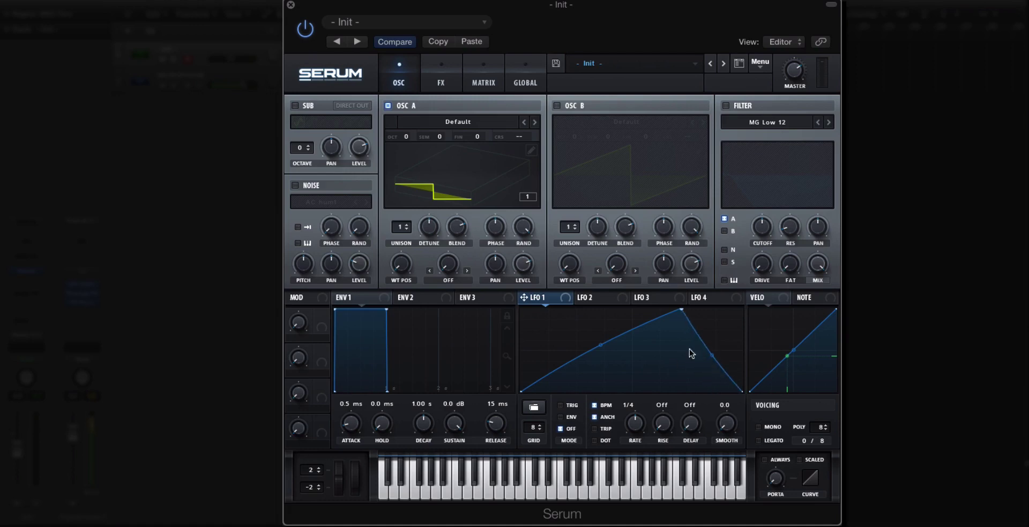
{"action": "left_click_drag", "start_coordinate": [600, 345], "coordinate": [604, 349]}
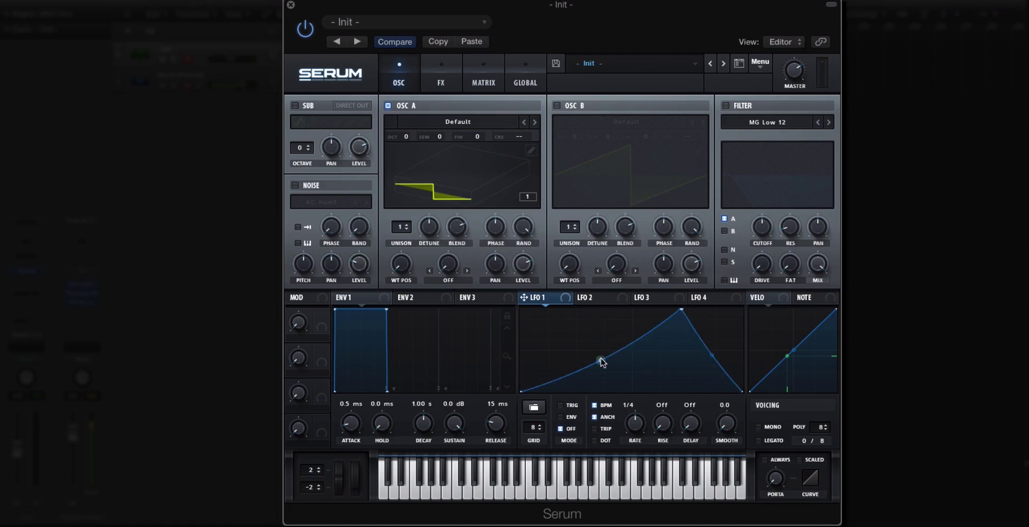
Add points to LFO 1 and shape it into a rounded rise, a flat step and a series of falling teeth.
{"action": "double_click", "coordinate": [629, 349]}
{"action": "double_click", "coordinate": [645, 337]}
{"action": "left_click_drag", "start_coordinate": [630, 348], "coordinate": [597, 382]}
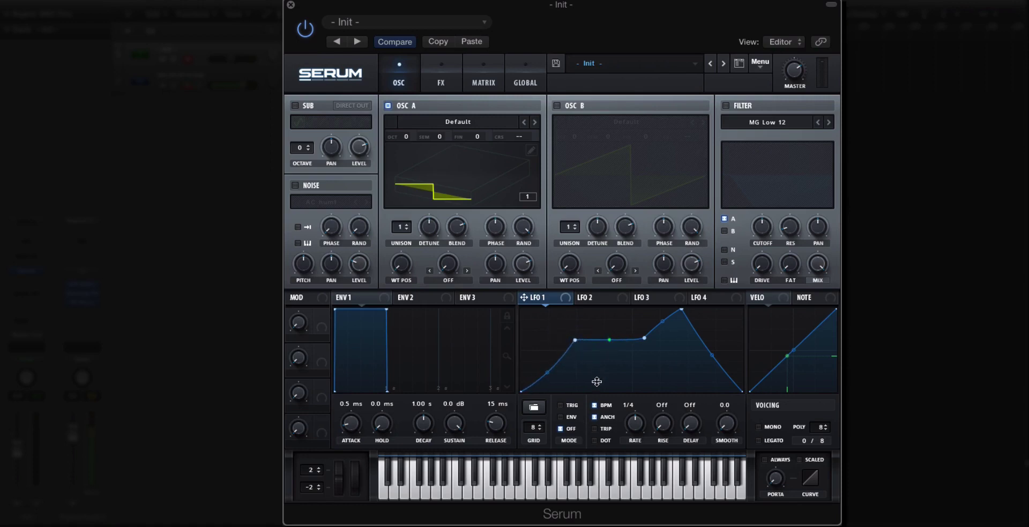
{"action": "mouse_move", "coordinate": [644, 338]}
{"action": "left_mouse_down"}
{"action": "mouse_move", "coordinate": [651, 312]}
{"action": "mouse_move", "coordinate": [639, 389]}
{"action": "mouse_move", "coordinate": [657, 355]}
{"action": "mouse_move", "coordinate": [682, 343]}
{"action": "mouse_move", "coordinate": [677, 323]}
{"action": "mouse_move", "coordinate": [726, 320]}
{"action": "left_mouse_up"}
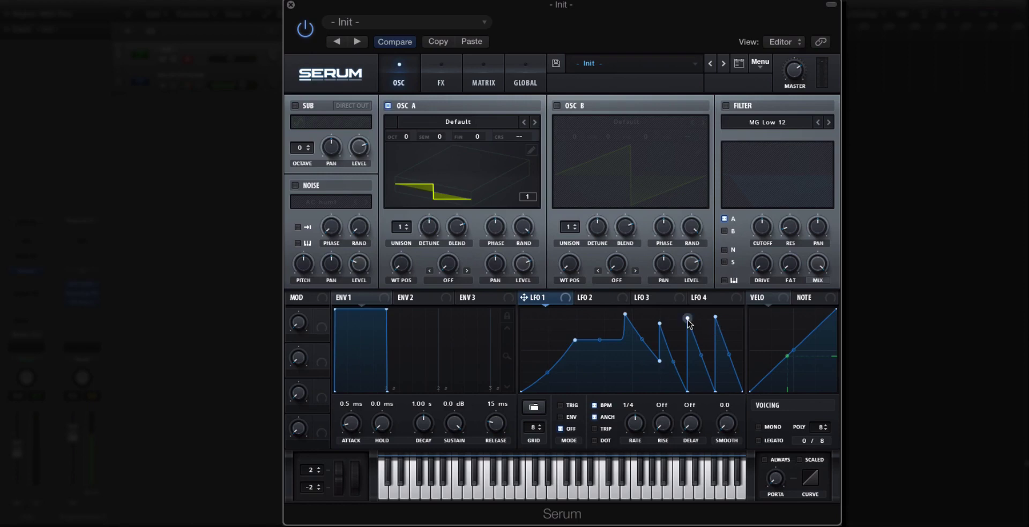
{"action": "mouse_move", "coordinate": [687, 319]}
{"action": "left_mouse_down"}
{"action": "mouse_move", "coordinate": [633, 320]}
{"action": "mouse_move", "coordinate": [618, 346]}
{"action": "mouse_move", "coordinate": [599, 339]}
{"action": "mouse_move", "coordinate": [578, 357]}
{"action": "mouse_move", "coordinate": [580, 403]}
{"action": "mouse_move", "coordinate": [579, 310]}
{"action": "left_mouse_up"}
{"action": "left_click_drag", "start_coordinate": [630, 353], "coordinate": [644, 321]}
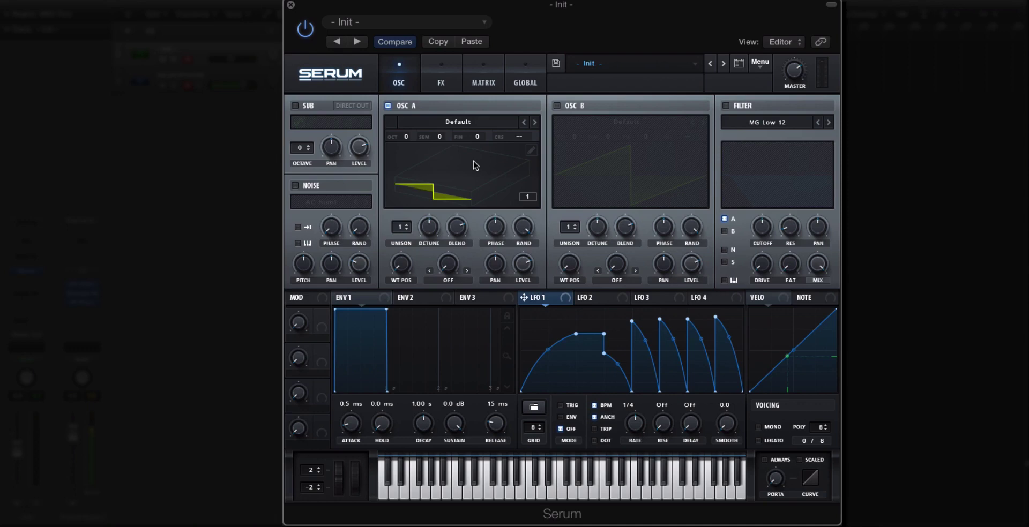
Check oscillator A's wavetable editor, then load the LFO 1 shape as oscillator A's waveform and show it in 2D.
{"action": "left_click", "coordinate": [531, 151]}
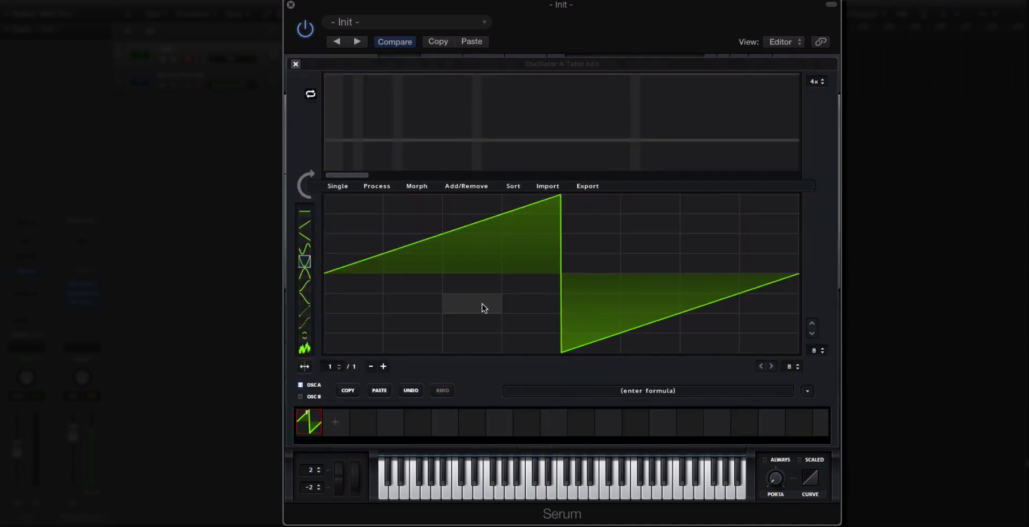
{"action": "left_click", "coordinate": [295, 65]}
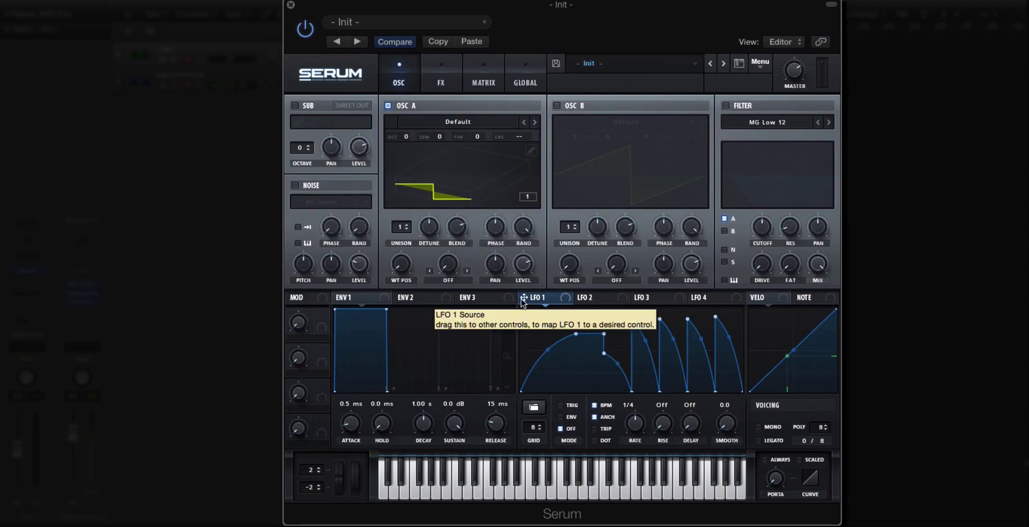
{"action": "left_click_drag", "start_coordinate": [525, 301], "coordinate": [454, 189]}
{"action": "left_click", "coordinate": [454, 186]}
{"action": "left_click", "coordinate": [454, 186]}
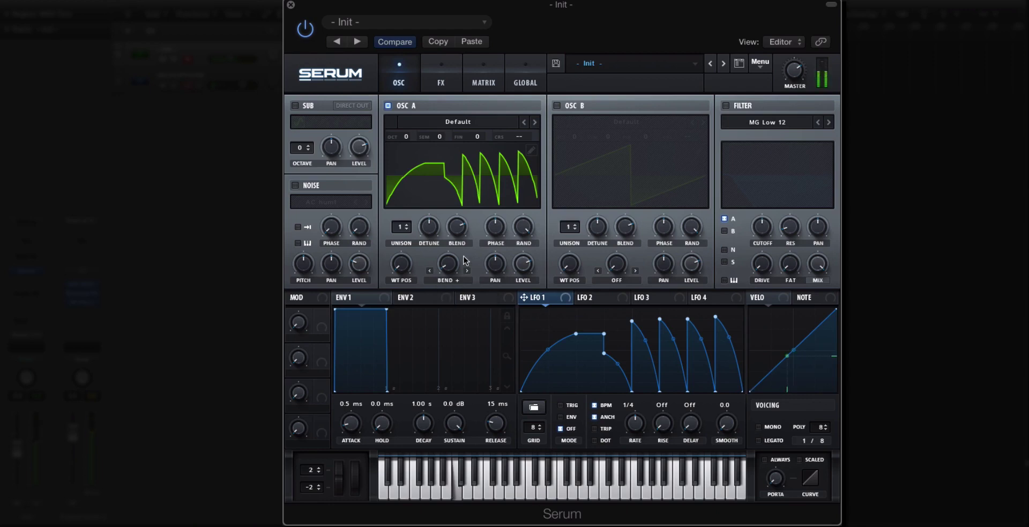
Modulate oscillator A's Bend + warp with LFO 2 at a bar rate and move that LFO's peak lower and later.
{"action": "left_click_drag", "start_coordinate": [454, 258], "coordinate": [449, 159]}
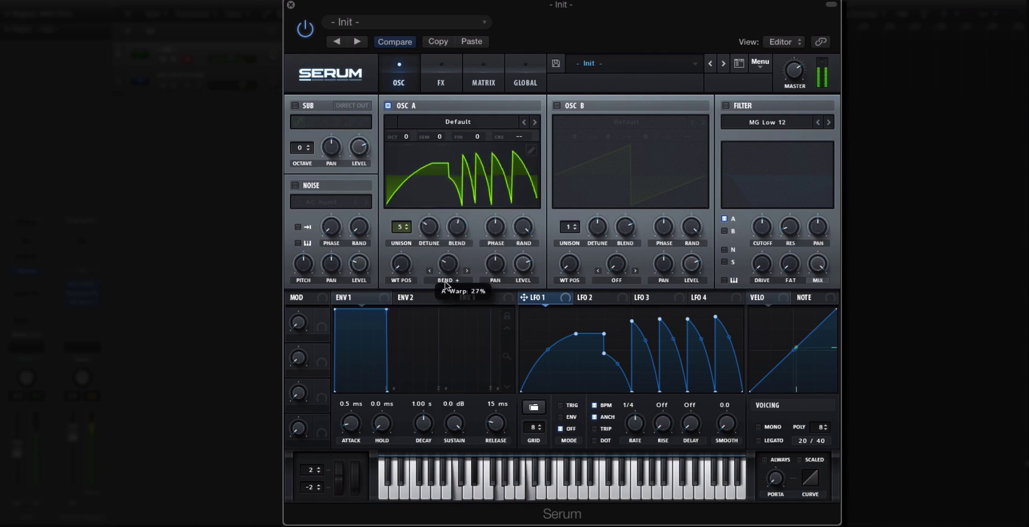
{"action": "left_click", "coordinate": [587, 299]}
{"action": "left_click_drag", "start_coordinate": [581, 298], "coordinate": [448, 264]}
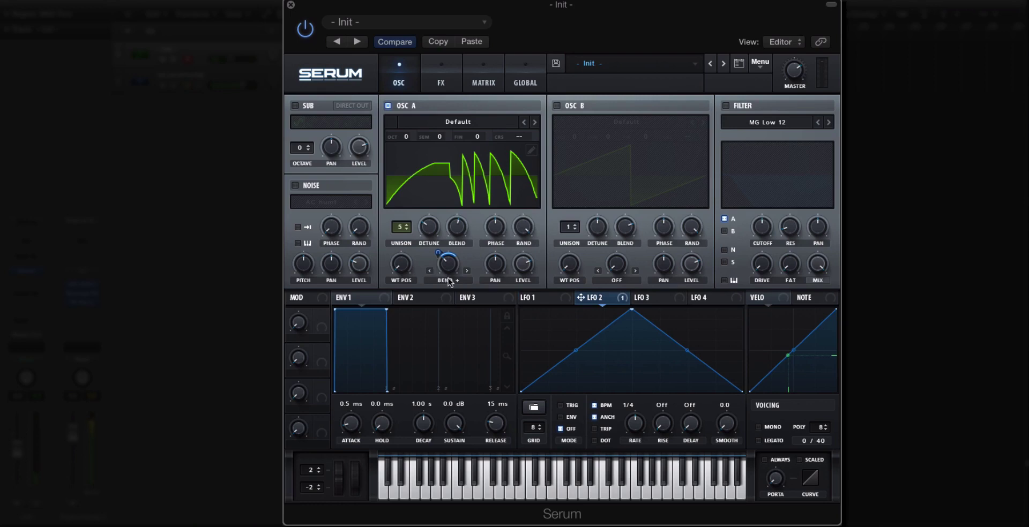
{"action": "right_click", "coordinate": [455, 282]}
{"action": "left_click_drag", "start_coordinate": [634, 423], "coordinate": [640, 442]}
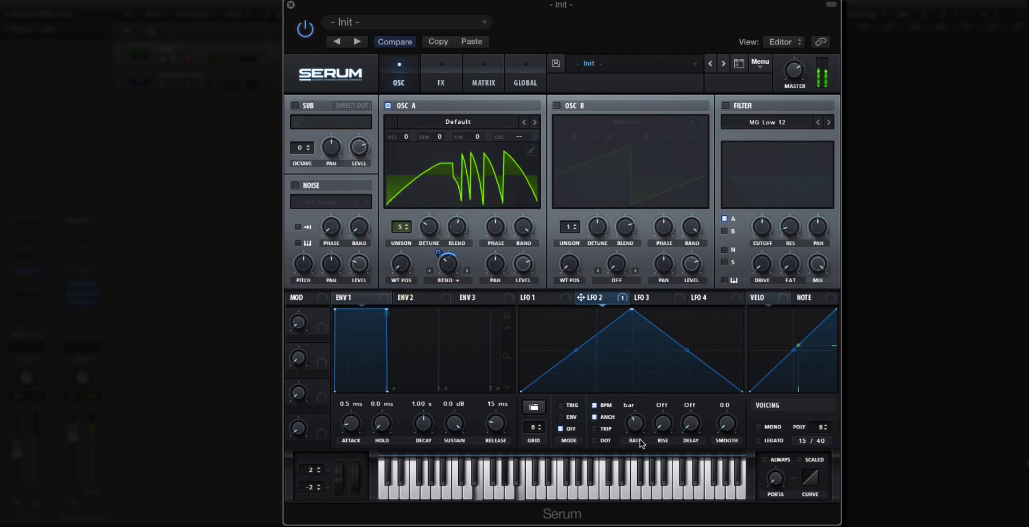
{"action": "left_click_drag", "start_coordinate": [631, 311], "coordinate": [655, 335]}
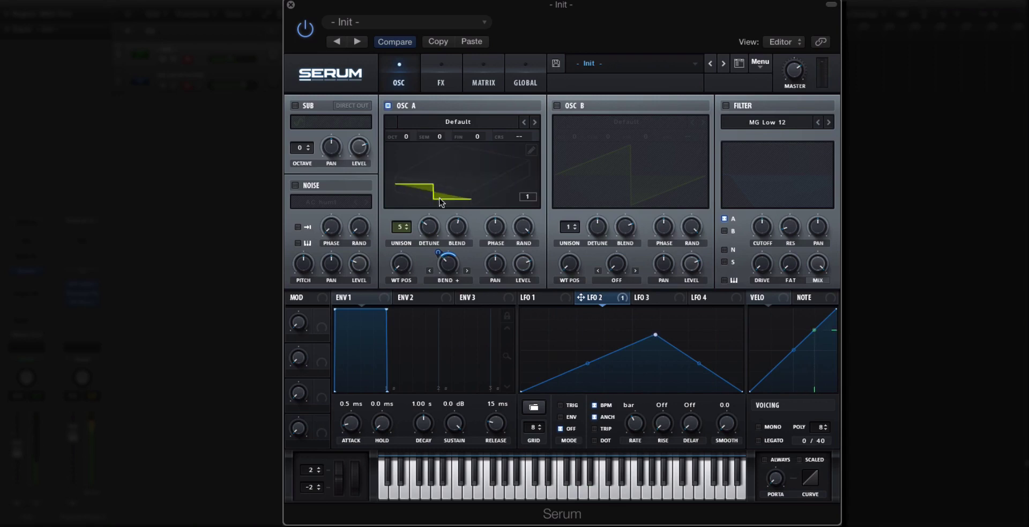
Turn oscillator A's Bend + warp fully down and redraw LFO 1 as three separate peaks.
{"action": "left_click", "coordinate": [458, 178]}
{"action": "left_click_drag", "start_coordinate": [445, 267], "coordinate": [441, 304]}
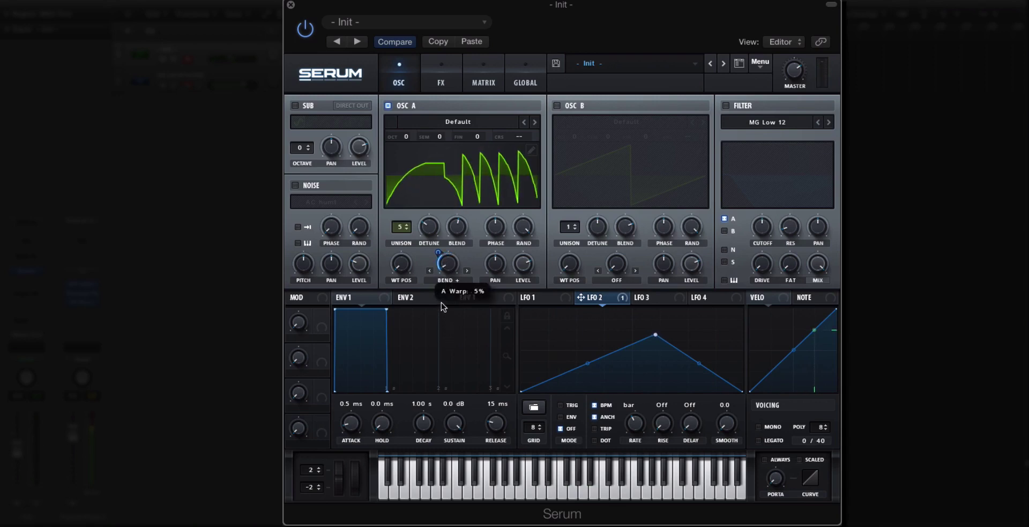
{"action": "left_click", "coordinate": [527, 299]}
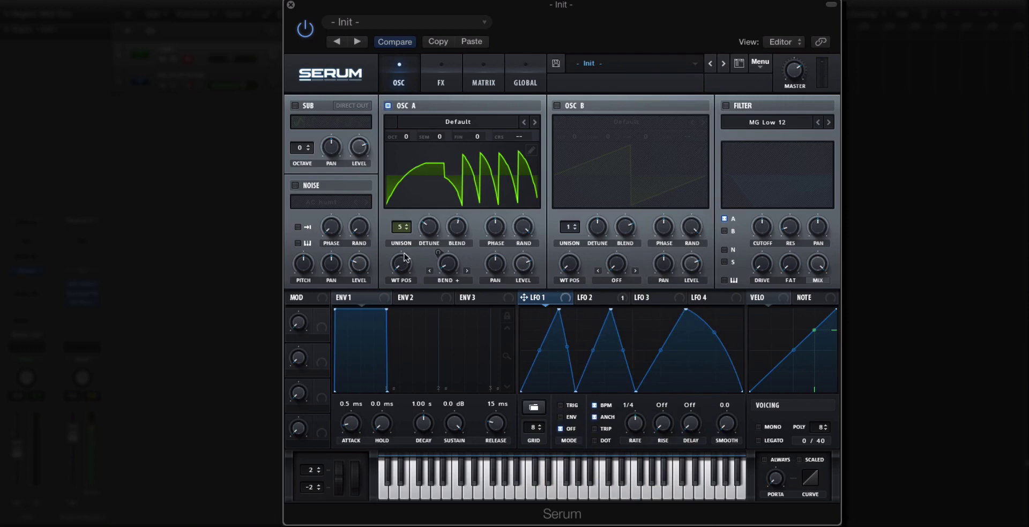
Extend oscillator A's wavetable to four frames in the wavetable editor, then return to the oscillator view.
{"action": "left_click", "coordinate": [531, 151]}
{"action": "left_click", "coordinate": [335, 427]}
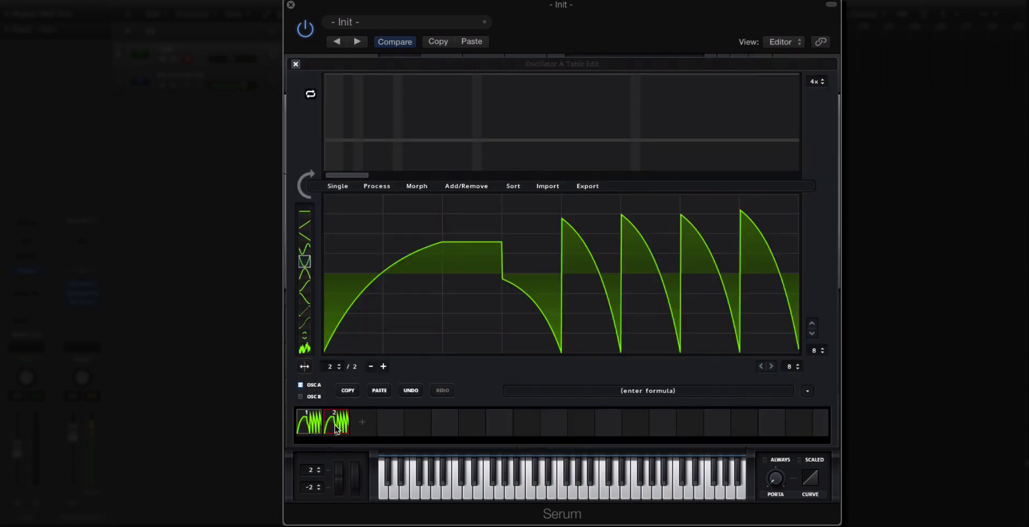
{"action": "left_click", "coordinate": [366, 429]}
{"action": "left_click", "coordinate": [382, 428]}
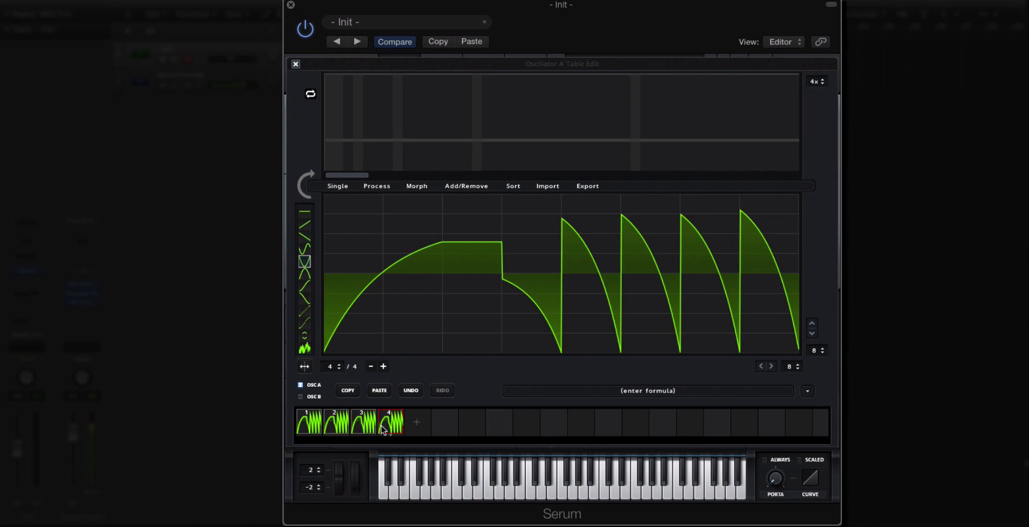
{"action": "left_click", "coordinate": [296, 64]}
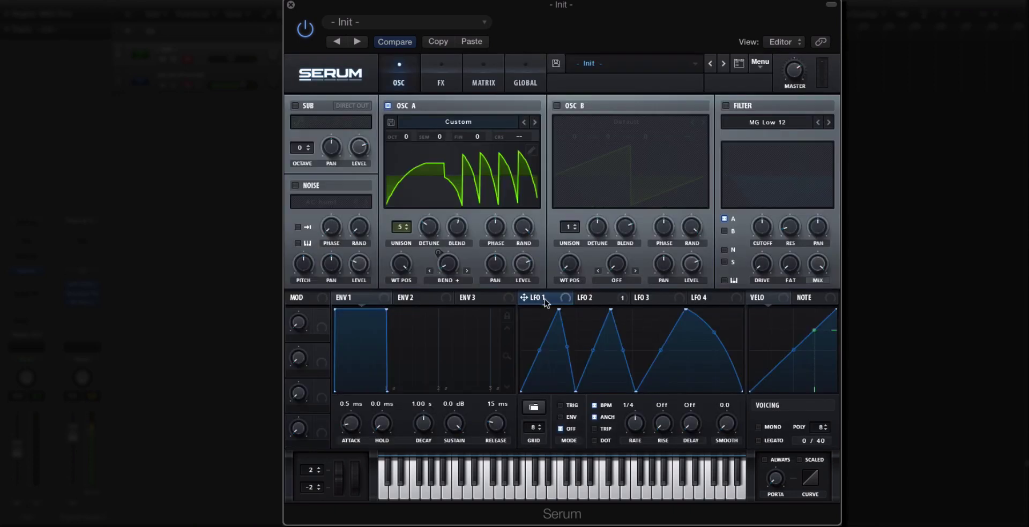
Set oscillator A's wavetable position to 2 and load the three-peak LFO 1 shape into that frame.
{"action": "left_click", "coordinate": [449, 176]}
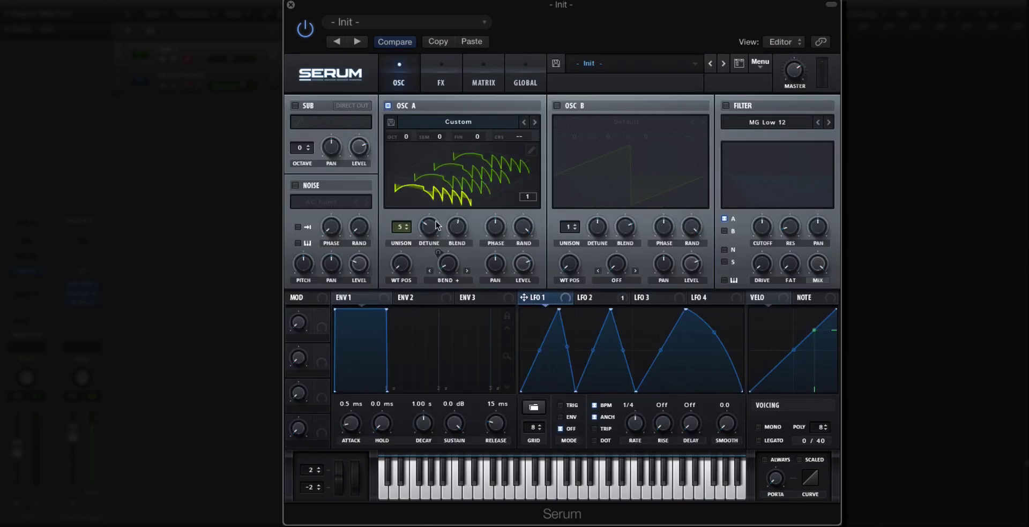
{"action": "left_click_drag", "start_coordinate": [403, 263], "coordinate": [410, 220]}
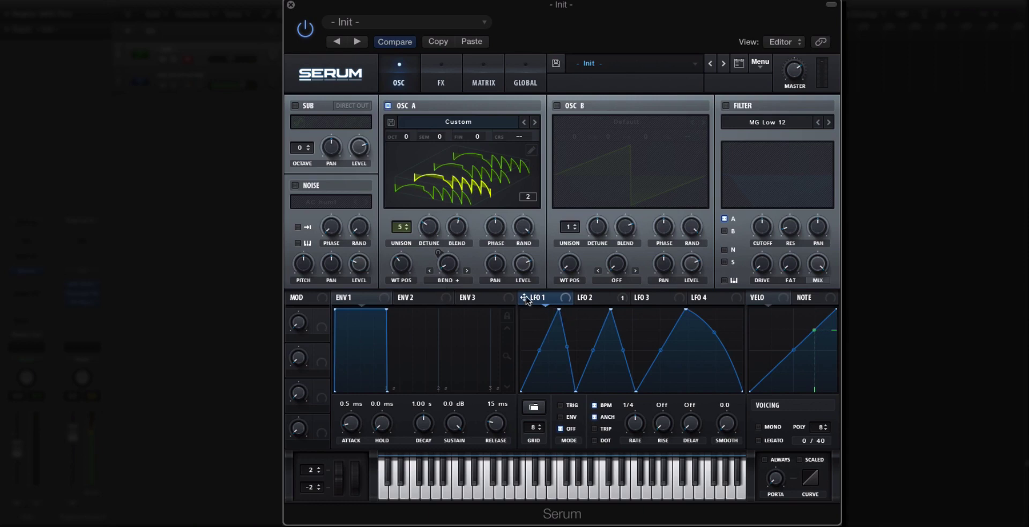
{"action": "left_click_drag", "start_coordinate": [525, 299], "coordinate": [467, 186]}
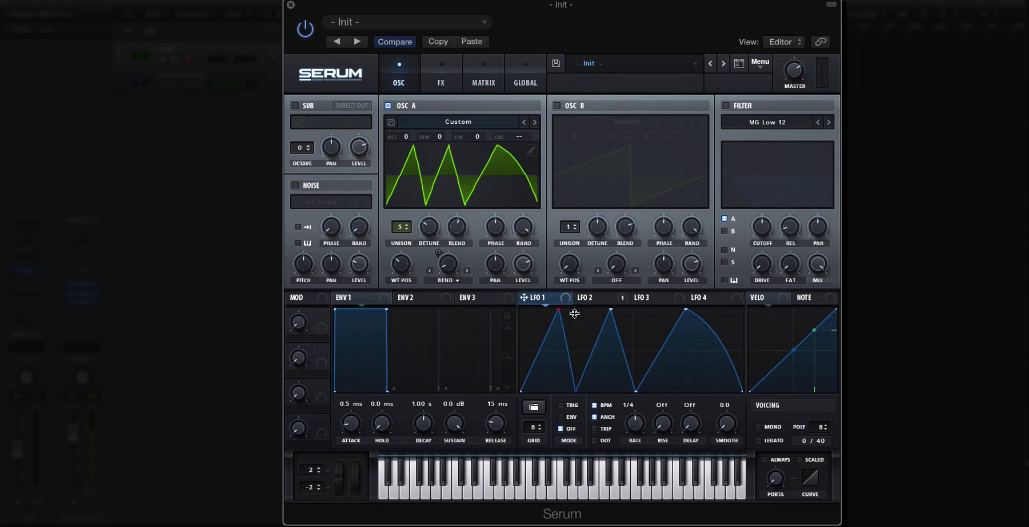
Bend LFO 1's segments into three rounded humps and load the shape into frame 3 of oscillator A's wavetable.
{"action": "left_click_drag", "start_coordinate": [593, 350], "coordinate": [663, 323]}
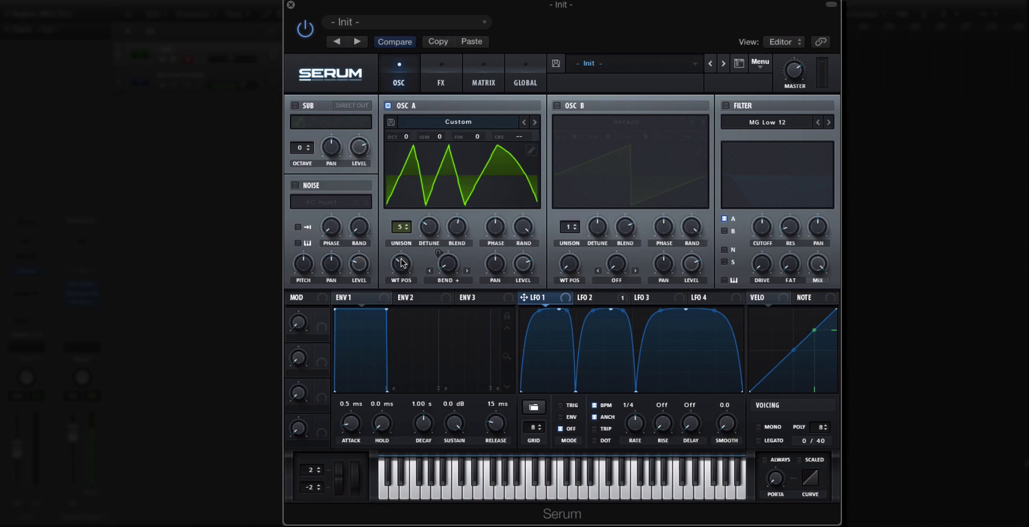
{"action": "left_click_drag", "start_coordinate": [403, 263], "coordinate": [403, 252]}
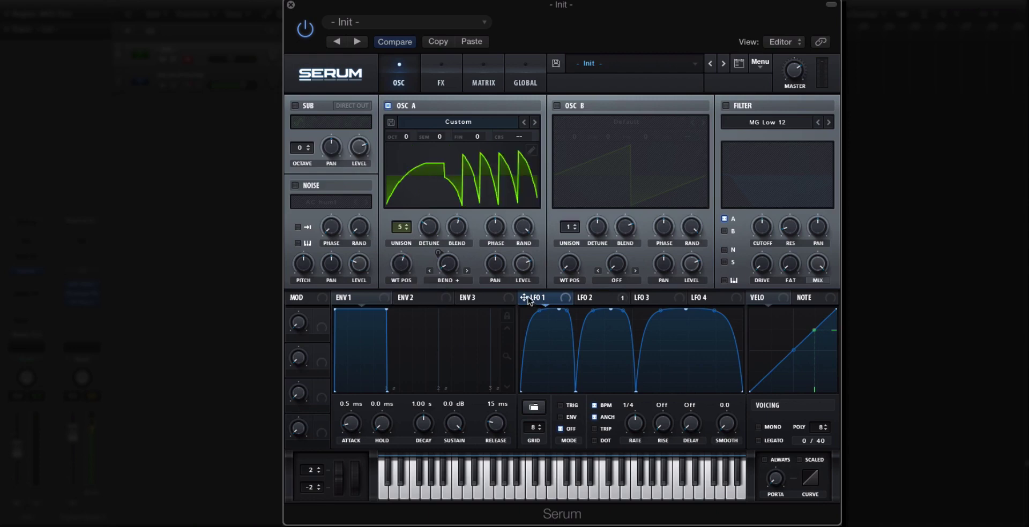
{"action": "left_click_drag", "start_coordinate": [527, 299], "coordinate": [464, 185]}
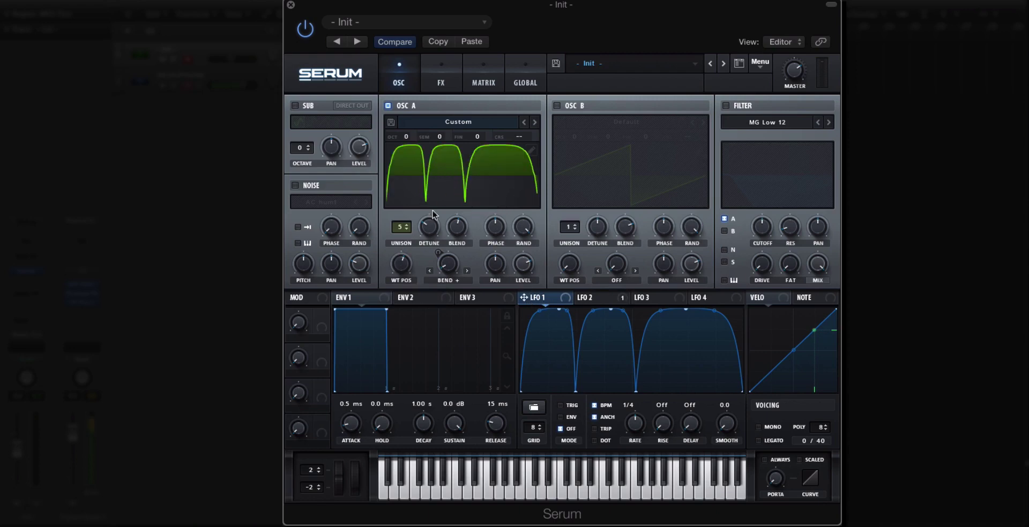
Set oscillator A to frame 4, draw steps and spikes into LFO 1's second half and load the shape into that frame.
{"action": "left_click", "coordinate": [439, 178]}
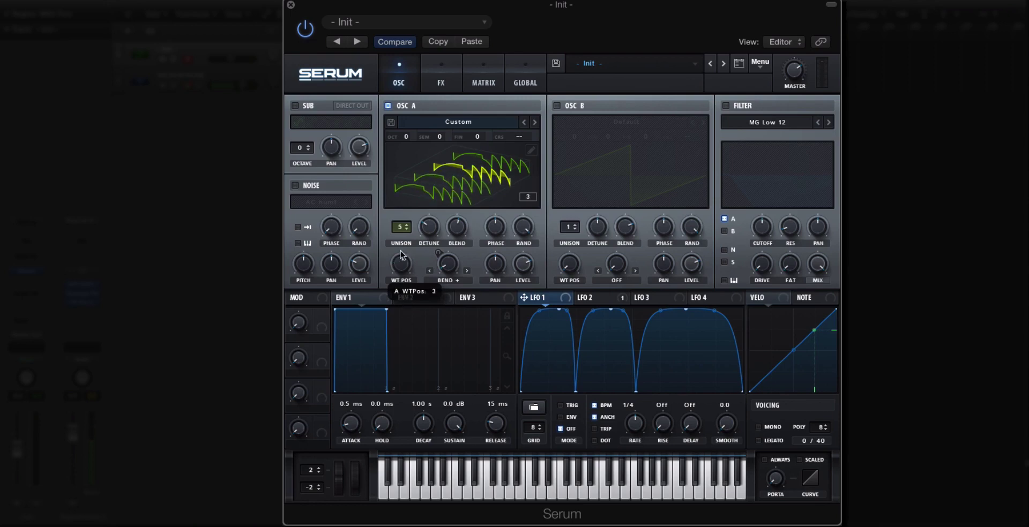
{"action": "left_click", "coordinate": [493, 186]}
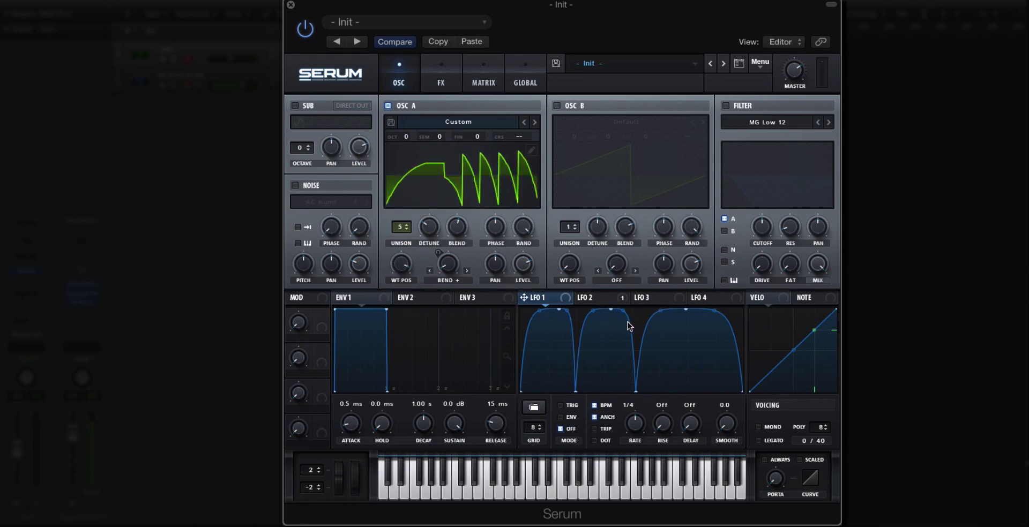
{"action": "left_click_drag", "start_coordinate": [628, 323], "coordinate": [700, 315]}
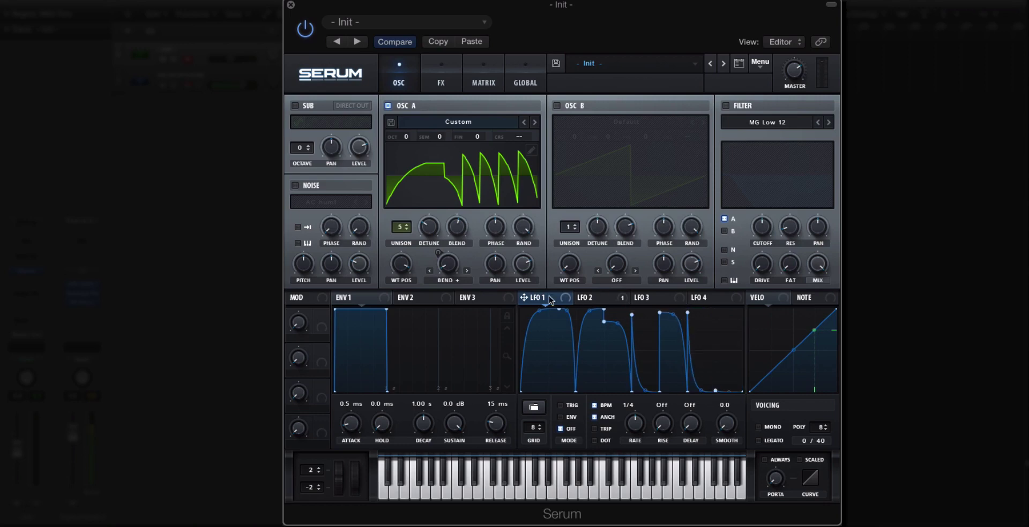
{"action": "left_click_drag", "start_coordinate": [526, 298], "coordinate": [445, 172]}
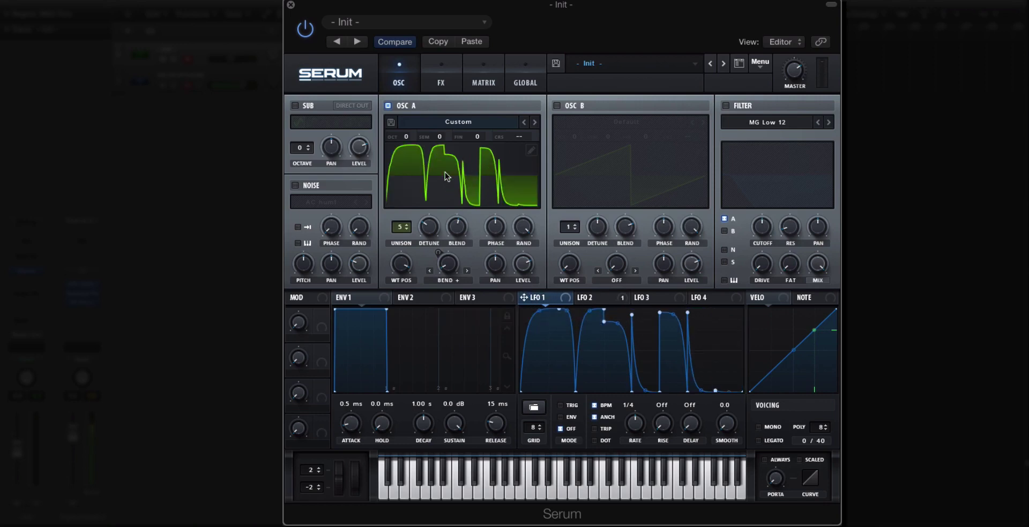
Return oscillator A's wavetable position to 1 and blend its four frames with Morph - Crossfade.
{"action": "left_click_drag", "start_coordinate": [405, 267], "coordinate": [406, 421]}
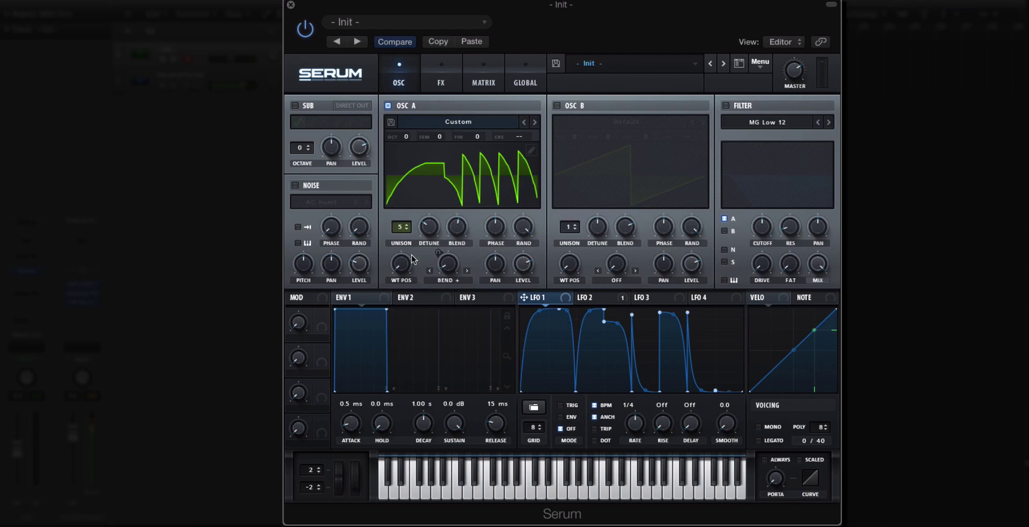
{"action": "left_click_drag", "start_coordinate": [412, 259], "coordinate": [418, 329]}
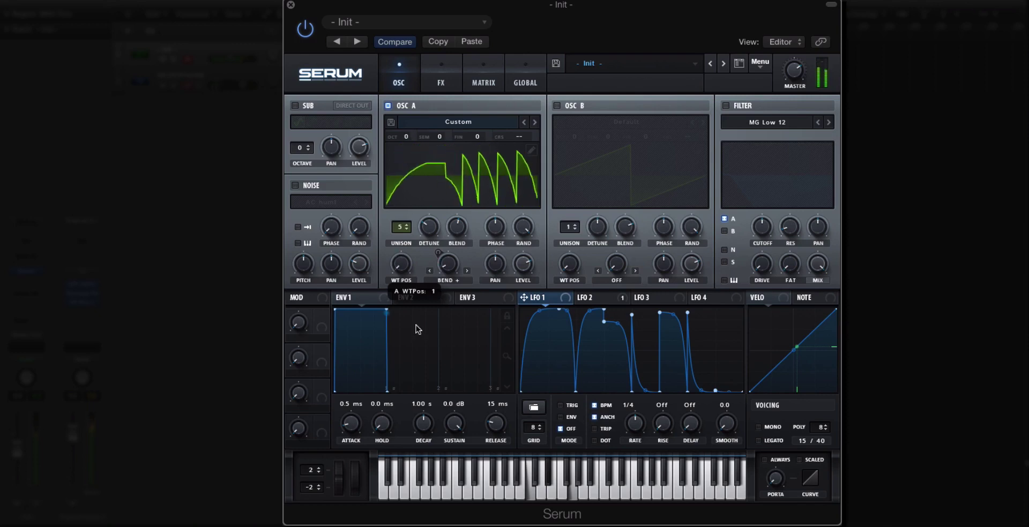
{"action": "left_click", "coordinate": [531, 150]}
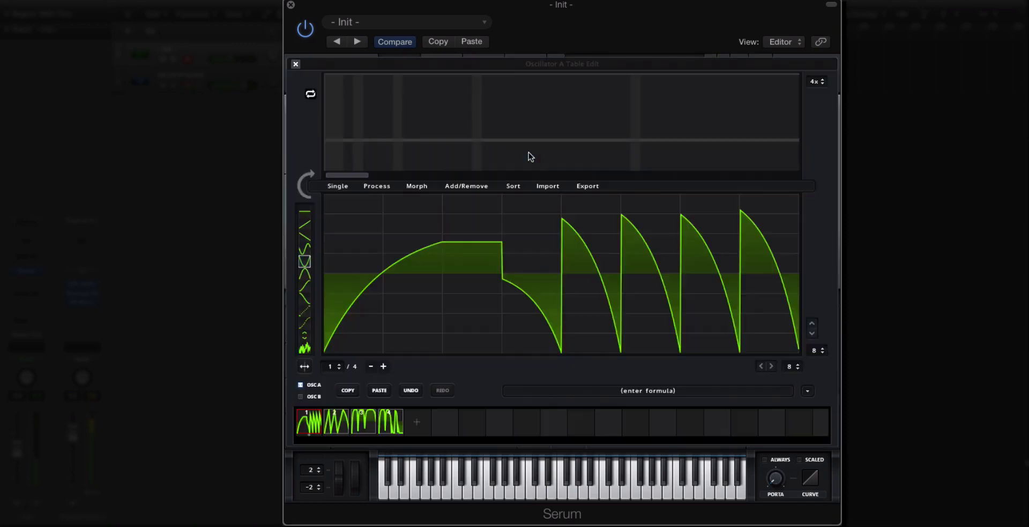
{"action": "left_click", "coordinate": [417, 187]}
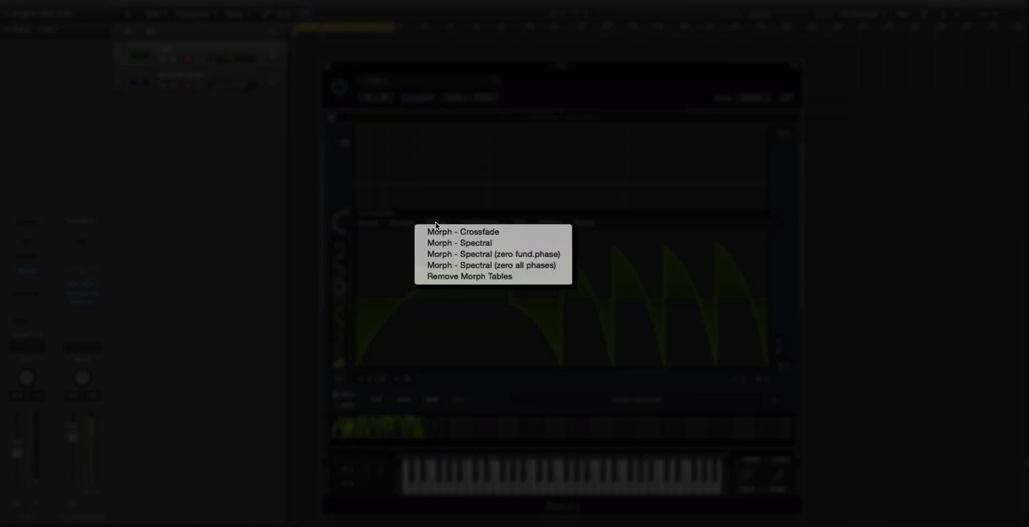
{"action": "left_click", "coordinate": [437, 230]}
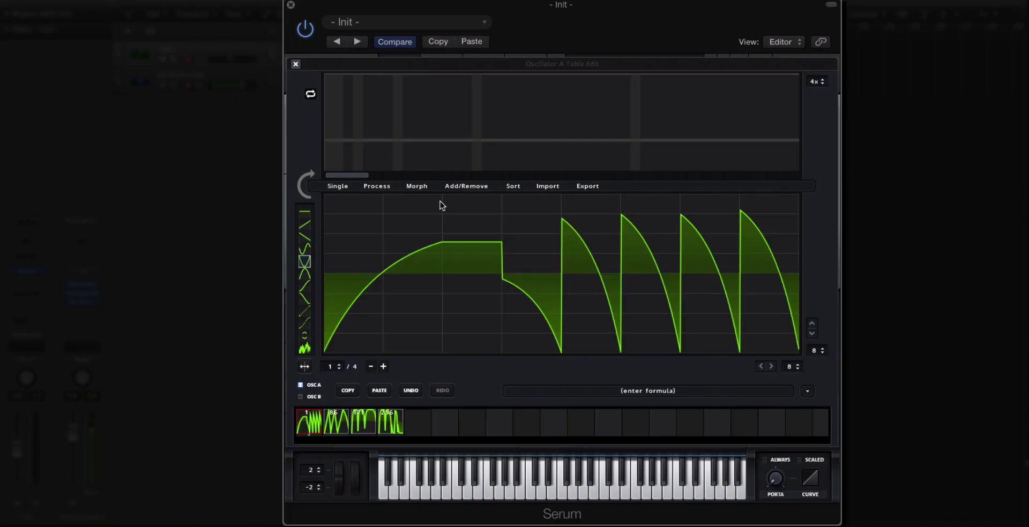
Close the table editor, assign LFO 2 to modulate oscillator A's wavetable position and set the base position to 1.
{"action": "left_click", "coordinate": [296, 65]}
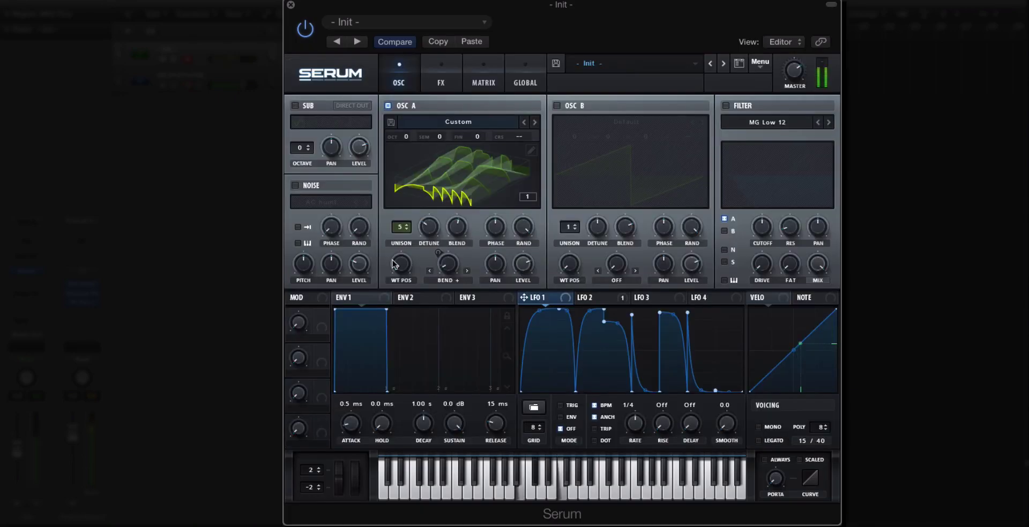
{"action": "left_click_drag", "start_coordinate": [396, 264], "coordinate": [397, 170]}
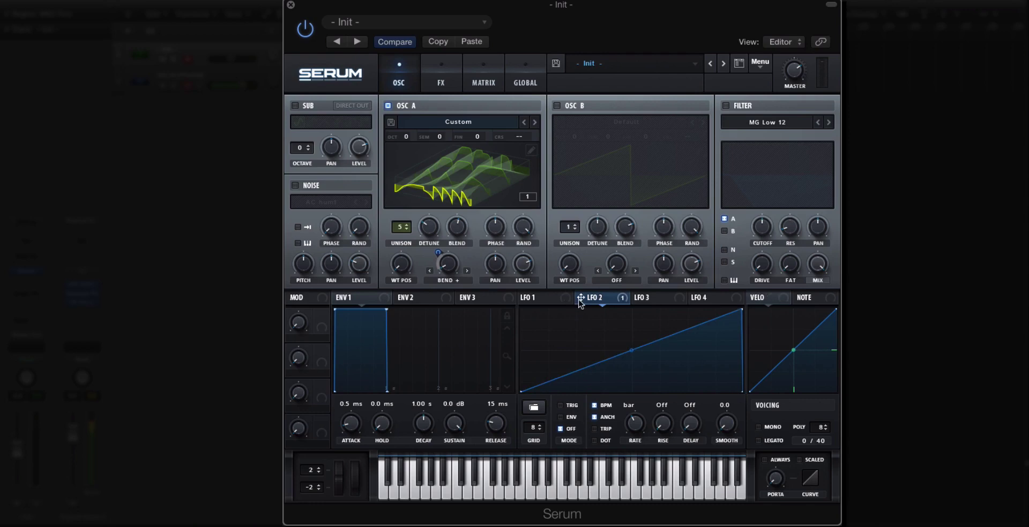
{"action": "left_click_drag", "start_coordinate": [581, 300], "coordinate": [399, 269]}
{"action": "left_click_drag", "start_coordinate": [399, 263], "coordinate": [402, 246]}
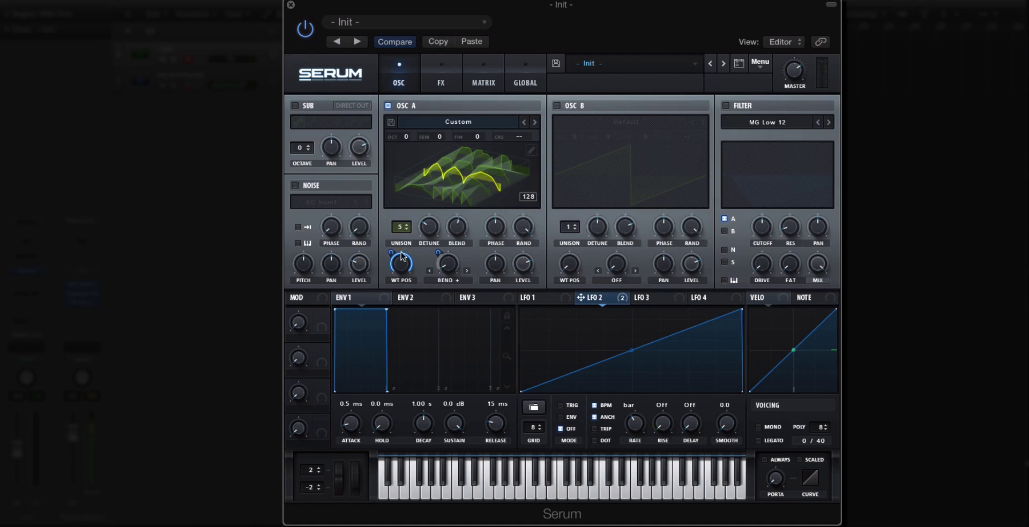
{"action": "left_click_drag", "start_coordinate": [403, 262], "coordinate": [403, 328]}
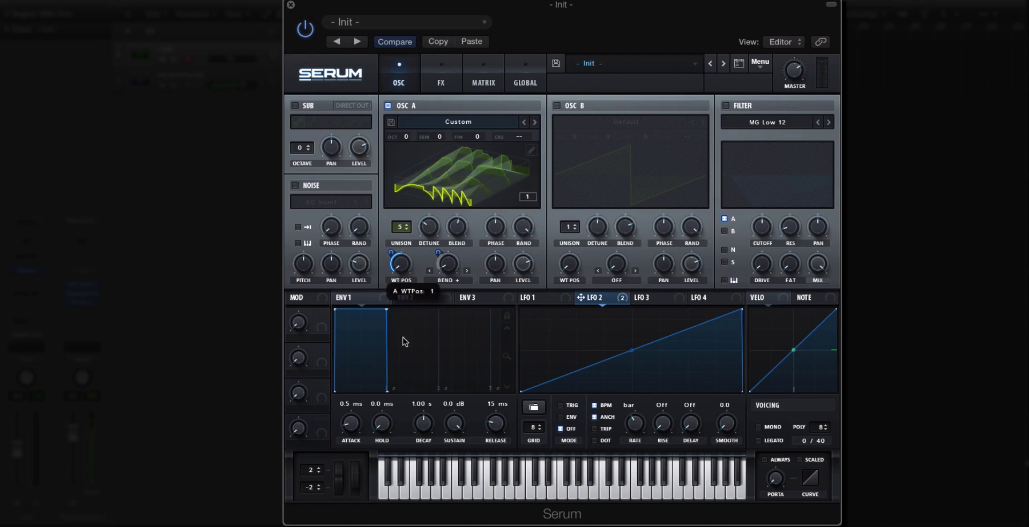
Adjust LFO 2's modulation depth on oscillator A's wavetable position to a partial range and switch the wavetable display to 2D.
{"action": "left_click_drag", "start_coordinate": [391, 251], "coordinate": [404, 199]}
{"action": "left_click", "coordinate": [427, 179]}
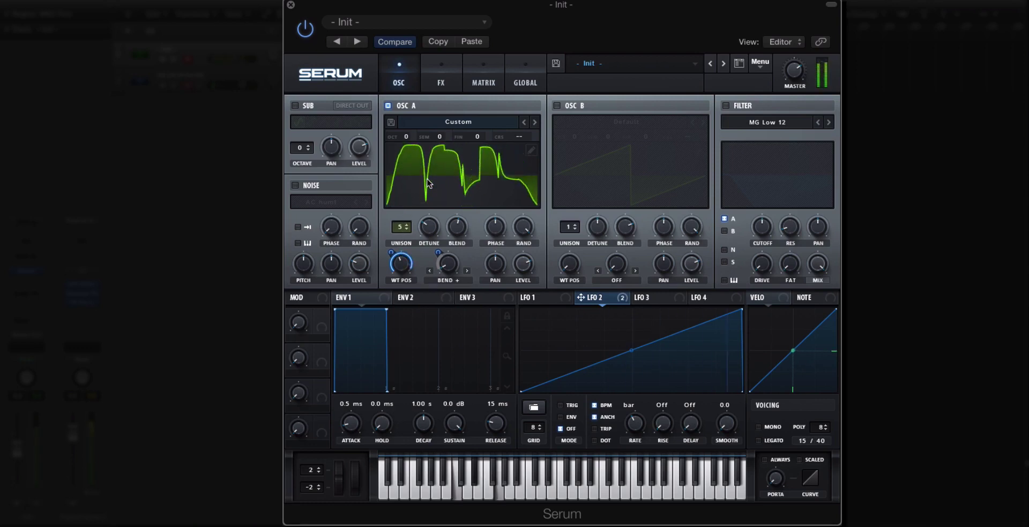
{"action": "left_click_drag", "start_coordinate": [391, 252], "coordinate": [391, 271]}
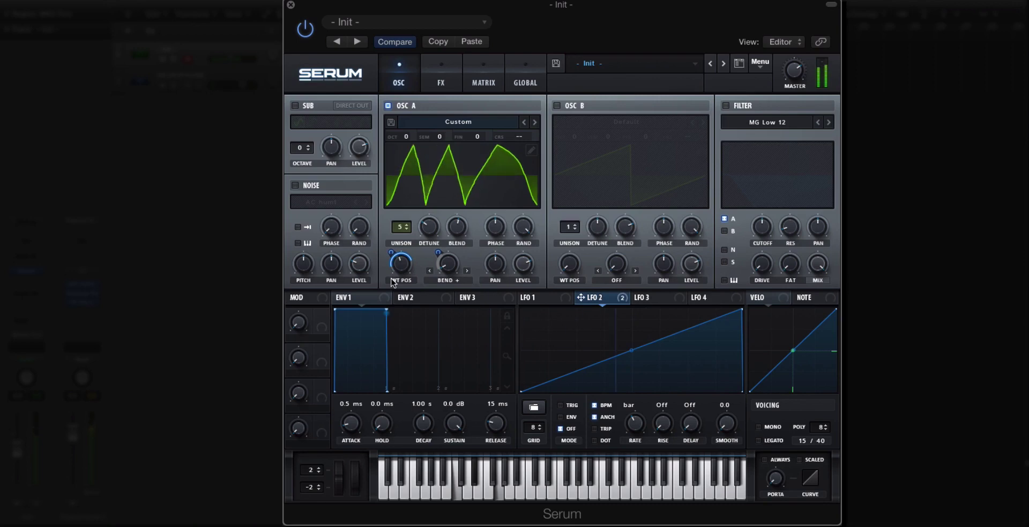
{"action": "left_click_drag", "start_coordinate": [393, 283], "coordinate": [401, 362]}
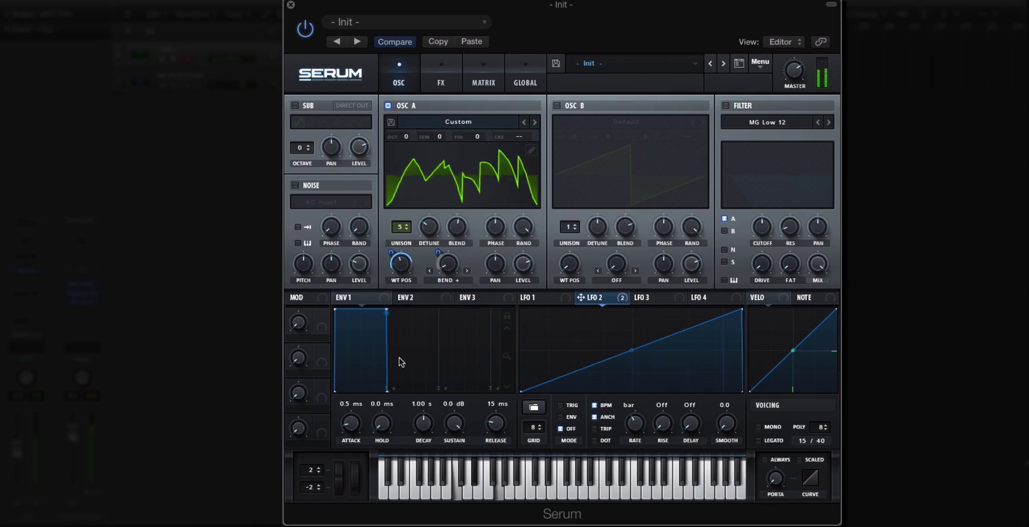
{"action": "left_click_drag", "start_coordinate": [392, 252], "coordinate": [390, 235]}
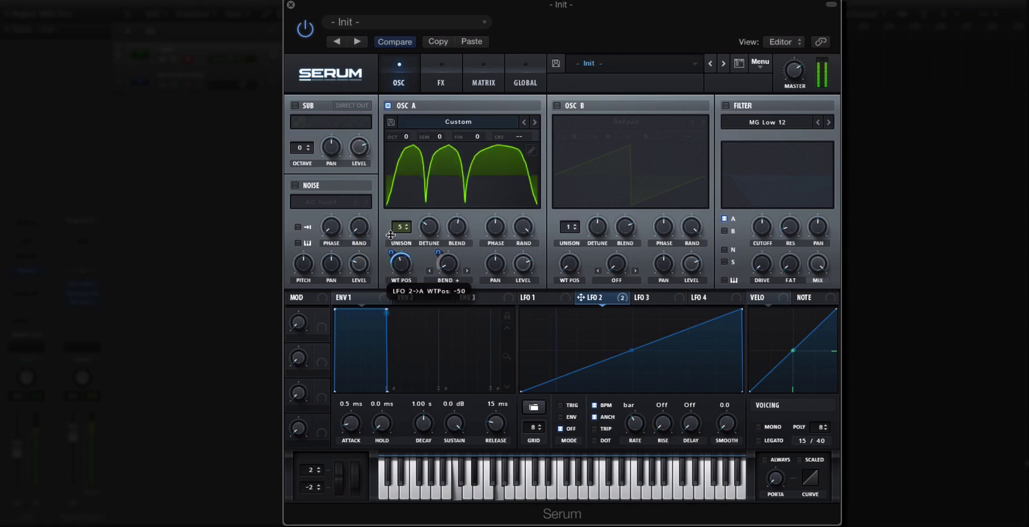
Reopen oscillator A's wavetable editor and apply the Normalize each (gained separately) process.
{"action": "left_click", "coordinate": [530, 151]}
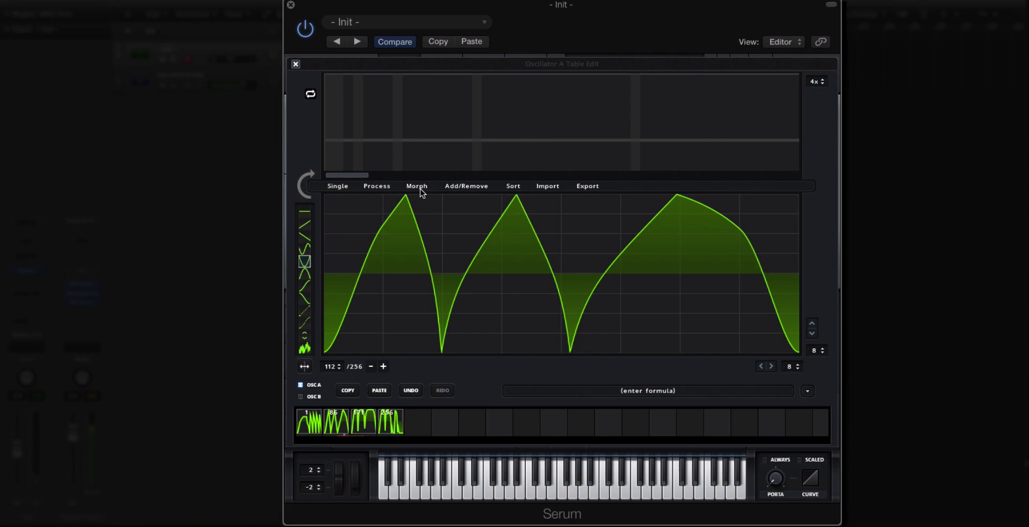
{"action": "left_click", "coordinate": [379, 186]}
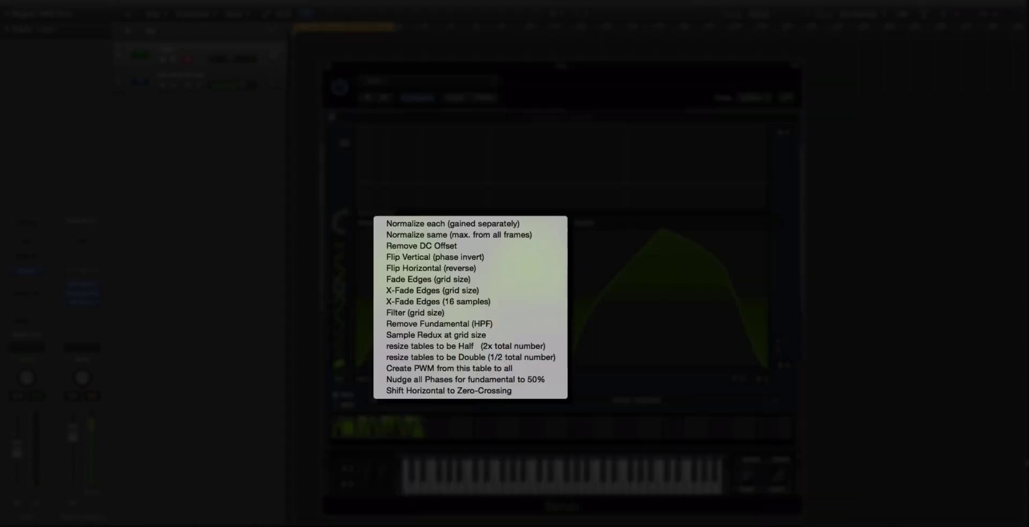
{"action": "left_click", "coordinate": [421, 224]}
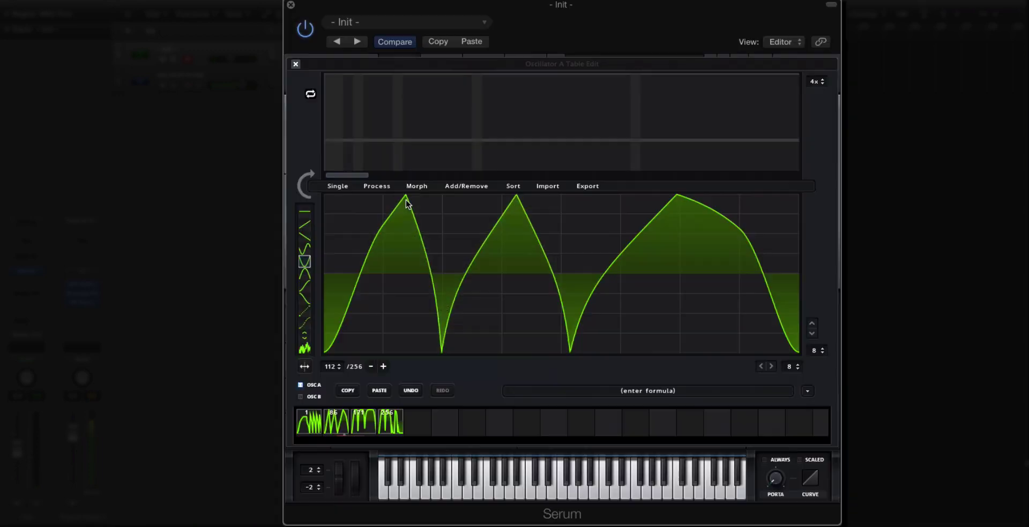
Select all table frames from 1 to 256, apply Normalize each (gained separately) to the selection and close the table editor.
{"action": "left_click", "coordinate": [316, 425]}
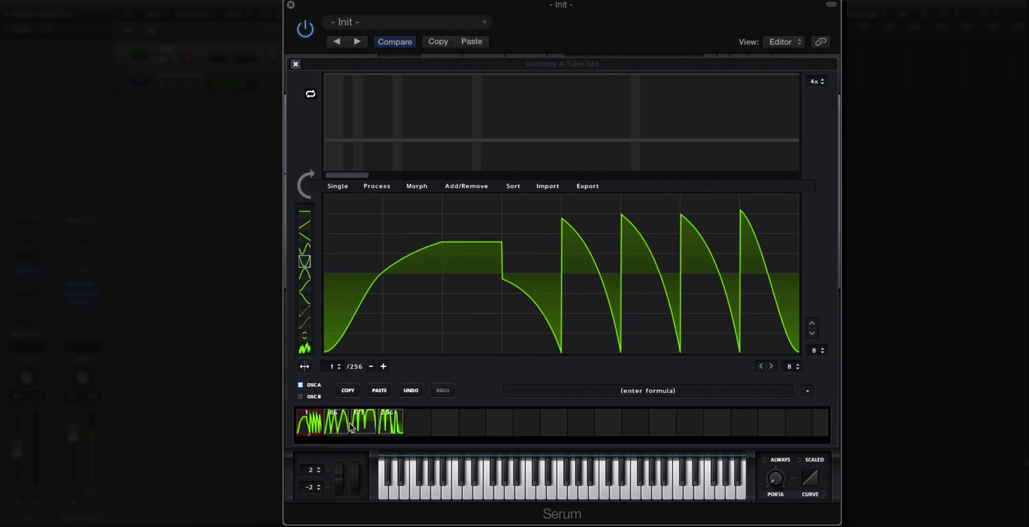
{"action": "left_click", "coordinate": [394, 427], "text": "shift"}
{"action": "left_click", "coordinate": [376, 186]}
{"action": "left_click", "coordinate": [399, 223]}
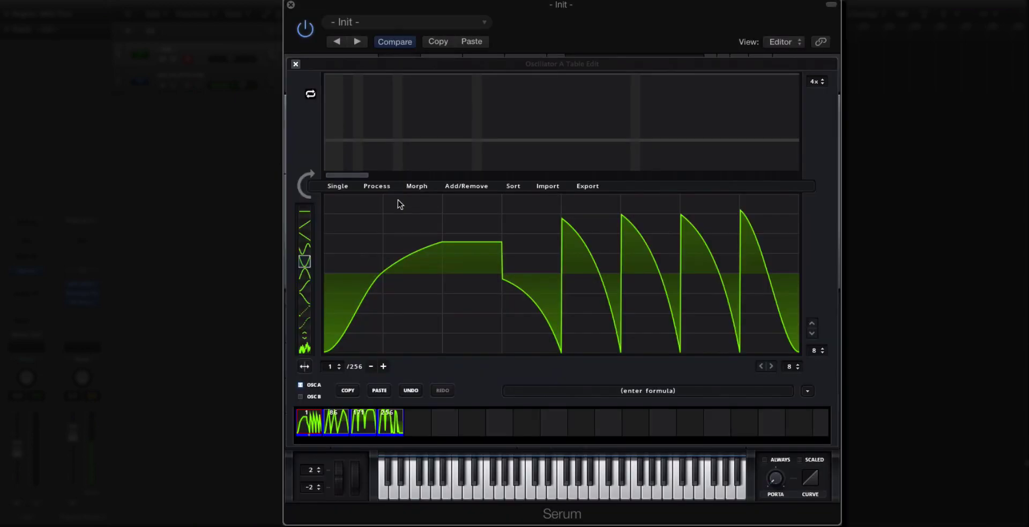
{"action": "left_click", "coordinate": [377, 186]}
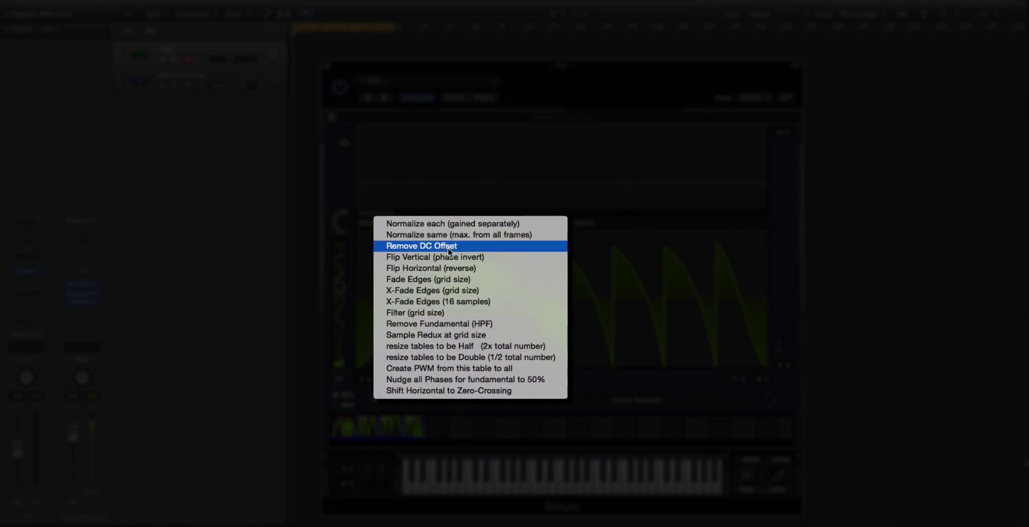
{"action": "left_click", "coordinate": [332, 117]}
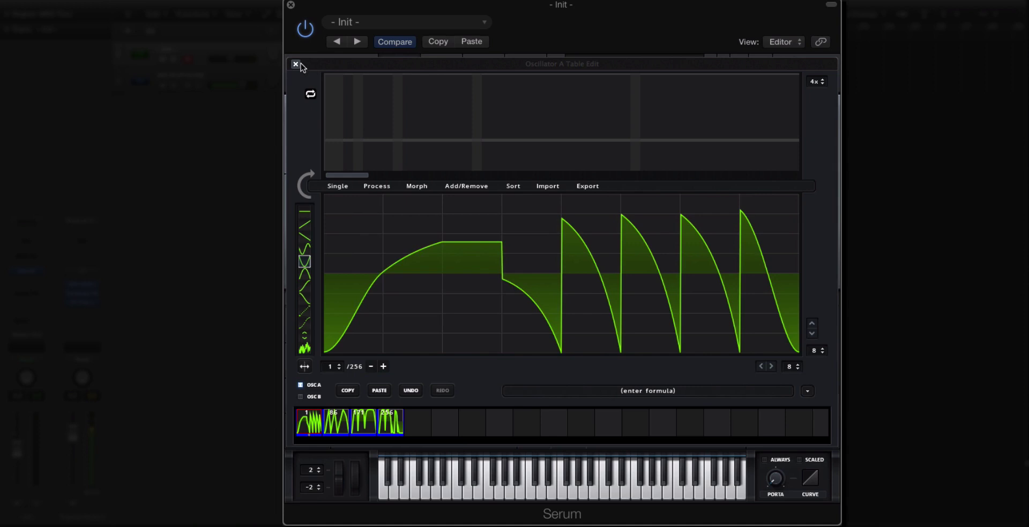
{"action": "left_click", "coordinate": [296, 65]}
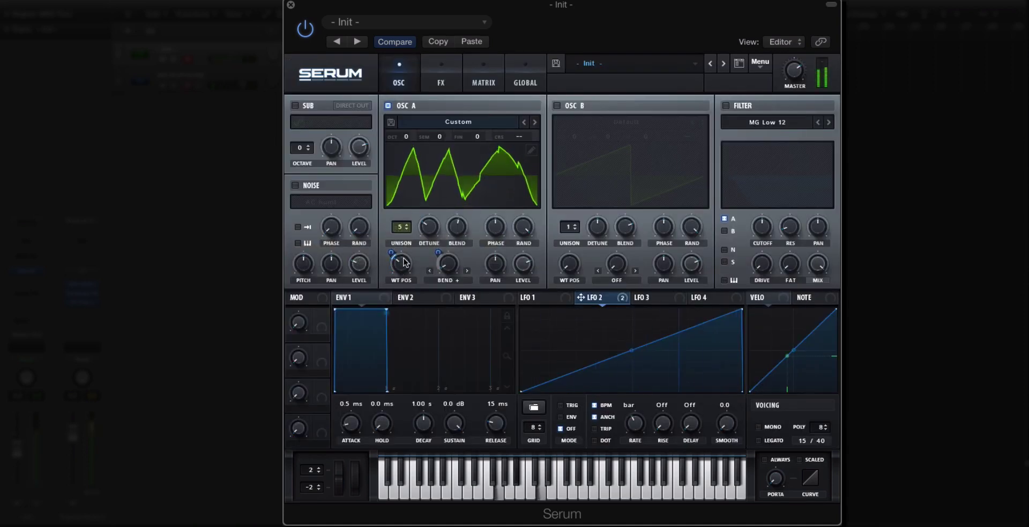
Readjust oscillator A's wavetable position modulation and reshape LFO 2 into a triangle with a lowered peak near mid-cycle.
{"action": "left_click_drag", "start_coordinate": [404, 263], "coordinate": [395, 285]}
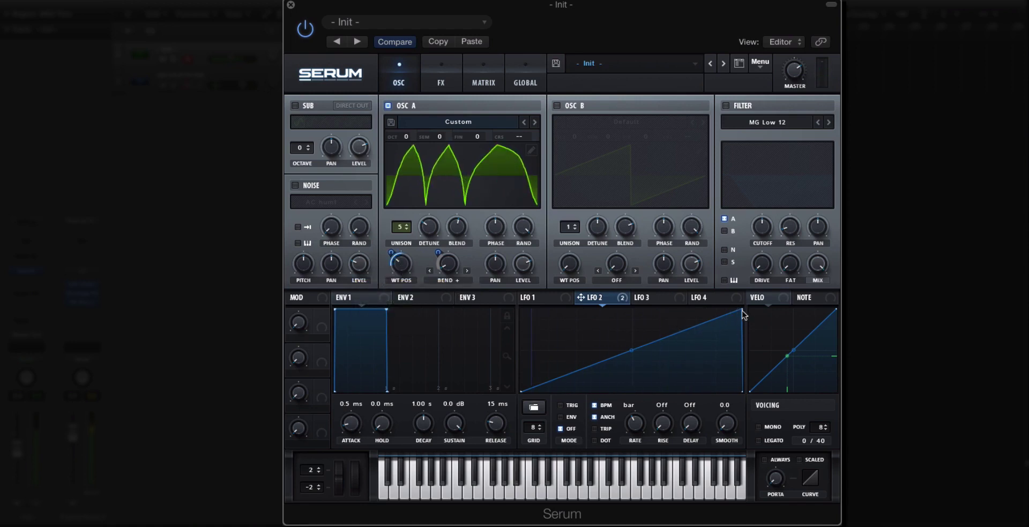
{"action": "left_click_drag", "start_coordinate": [742, 311], "coordinate": [622, 332]}
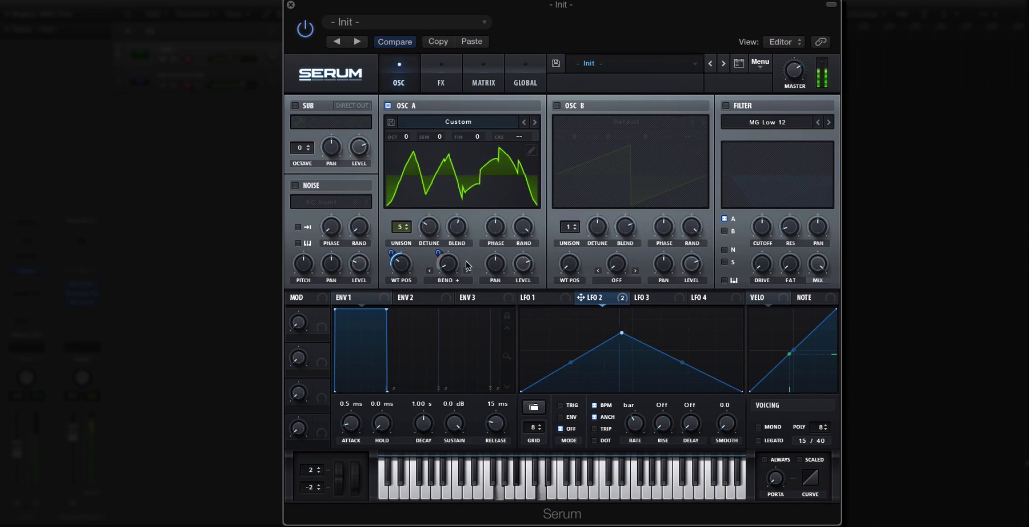